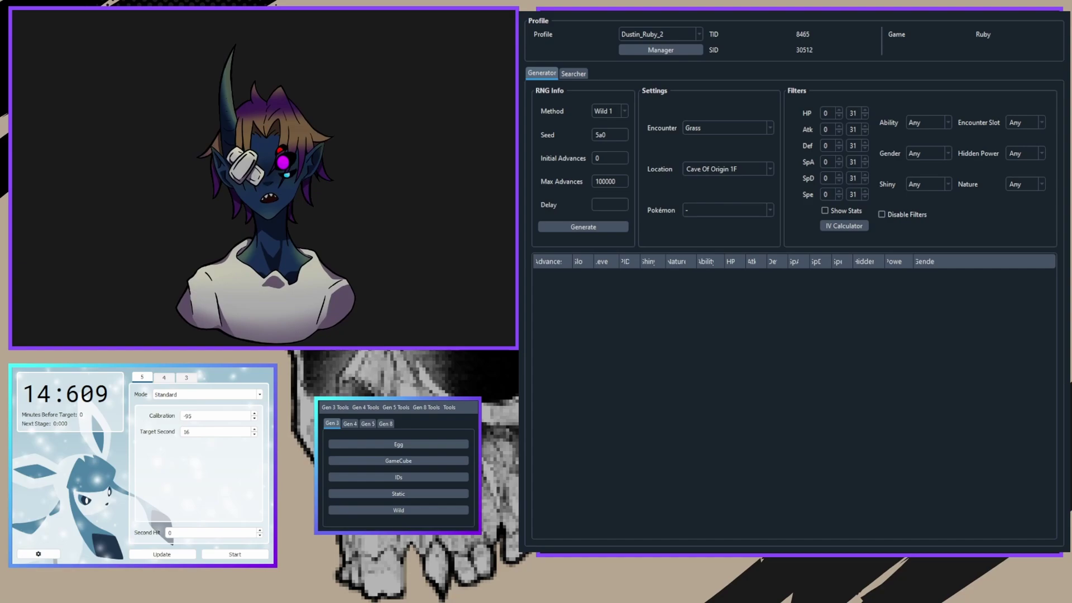
Switch the timer to its Gen 3 settings and set both the calibration and the target frame to 0.
{"action": "left_click", "coordinate": [187, 378]}
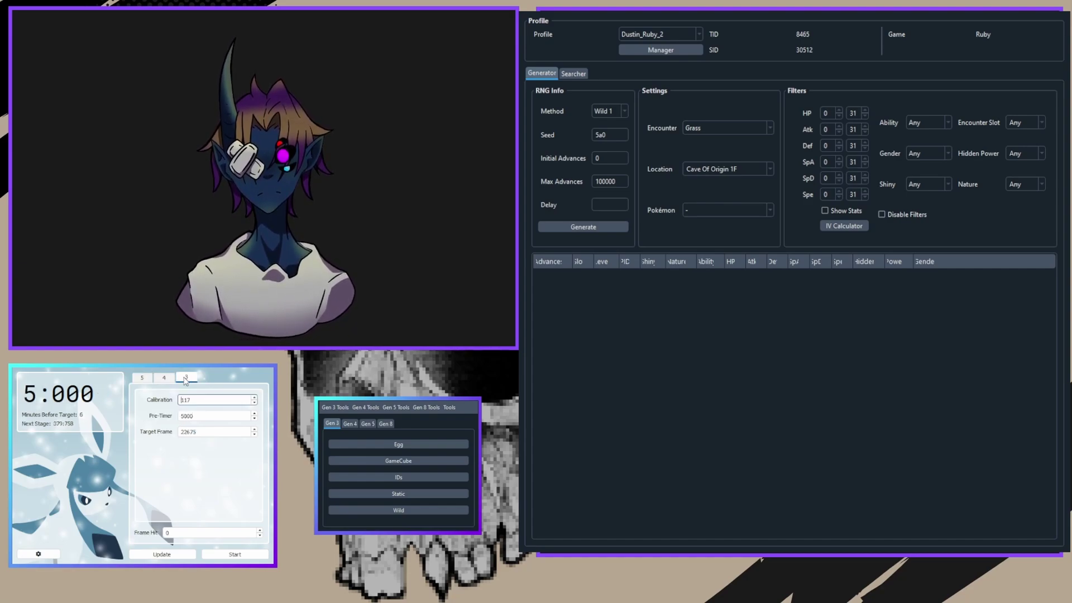
{"action": "double_click", "coordinate": [184, 400]}
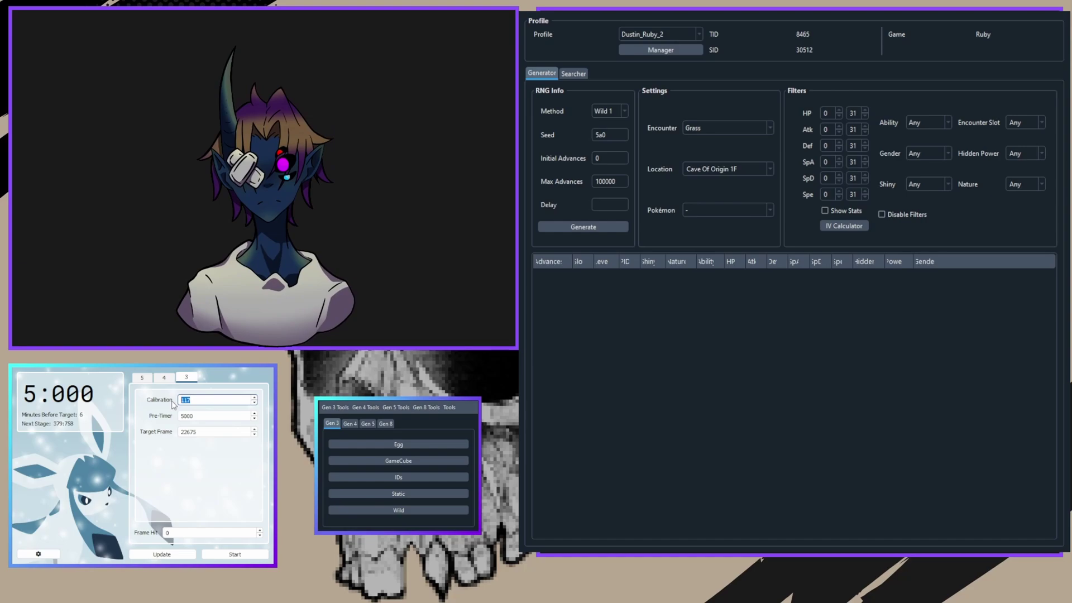
{"action": "type", "text": "0"}
{"action": "left_click", "coordinate": [189, 416]}
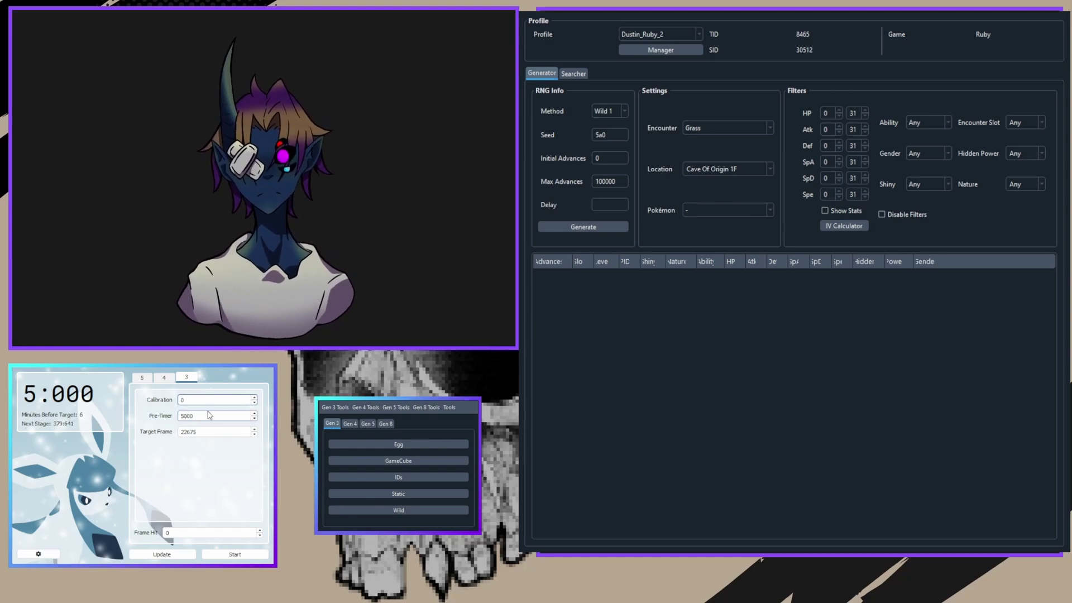
{"action": "double_click", "coordinate": [212, 431]}
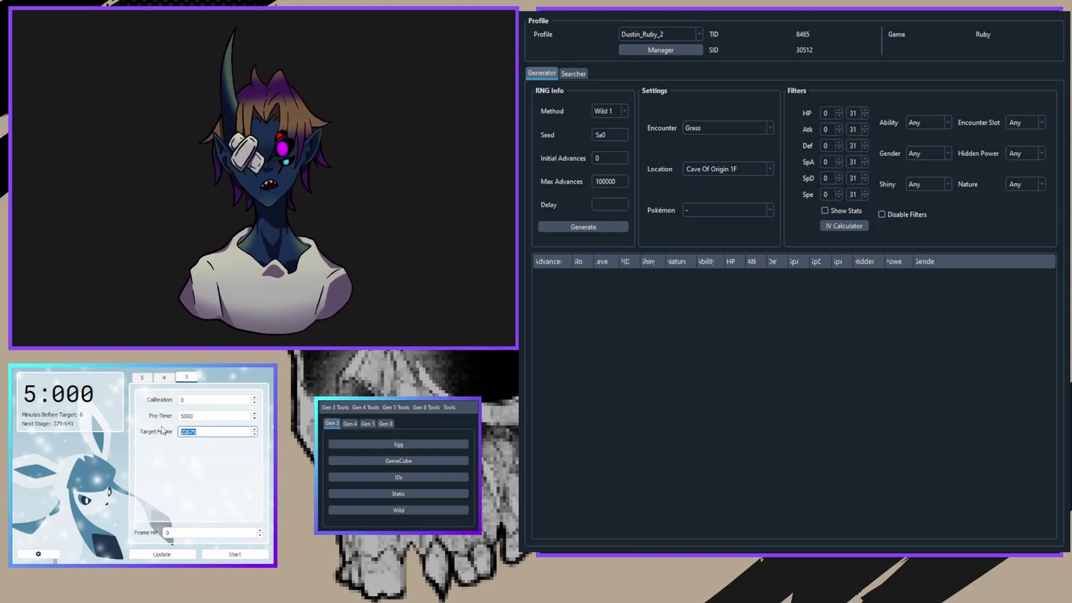
{"action": "type", "text": "0"}
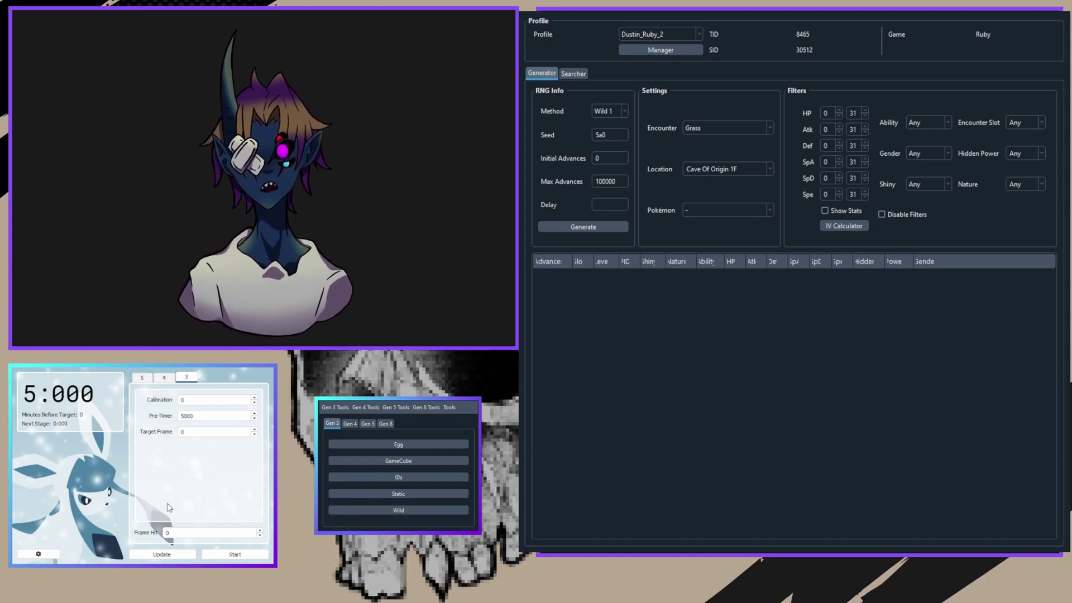
{"action": "left_click", "coordinate": [143, 493]}
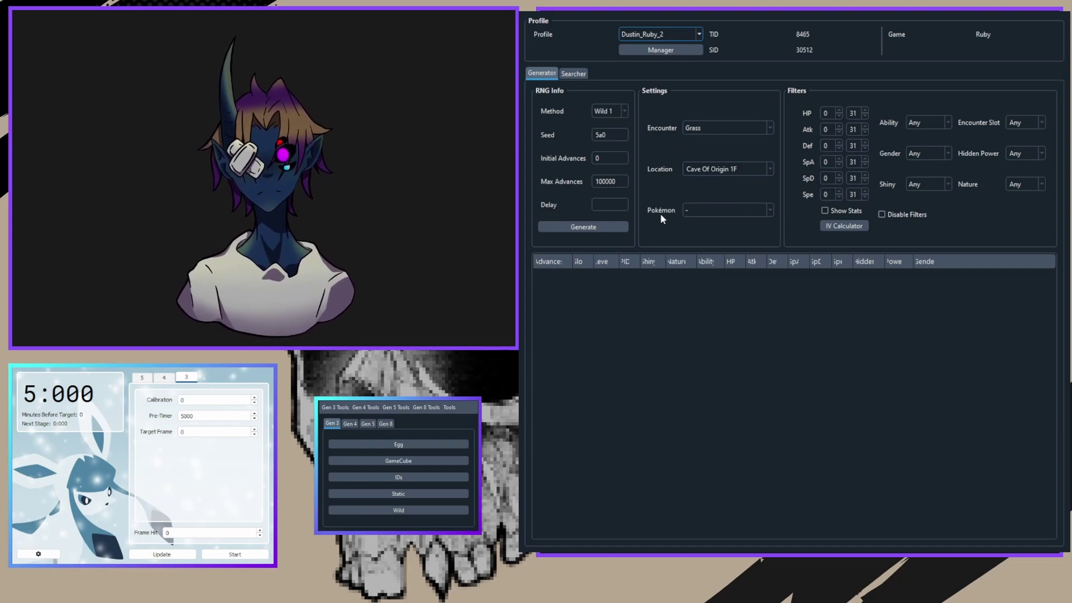
Set the wild encounter location to Route 102 and the Pokémon to Seedot.
{"action": "left_click", "coordinate": [716, 236]}
{"action": "left_click", "coordinate": [766, 210]}
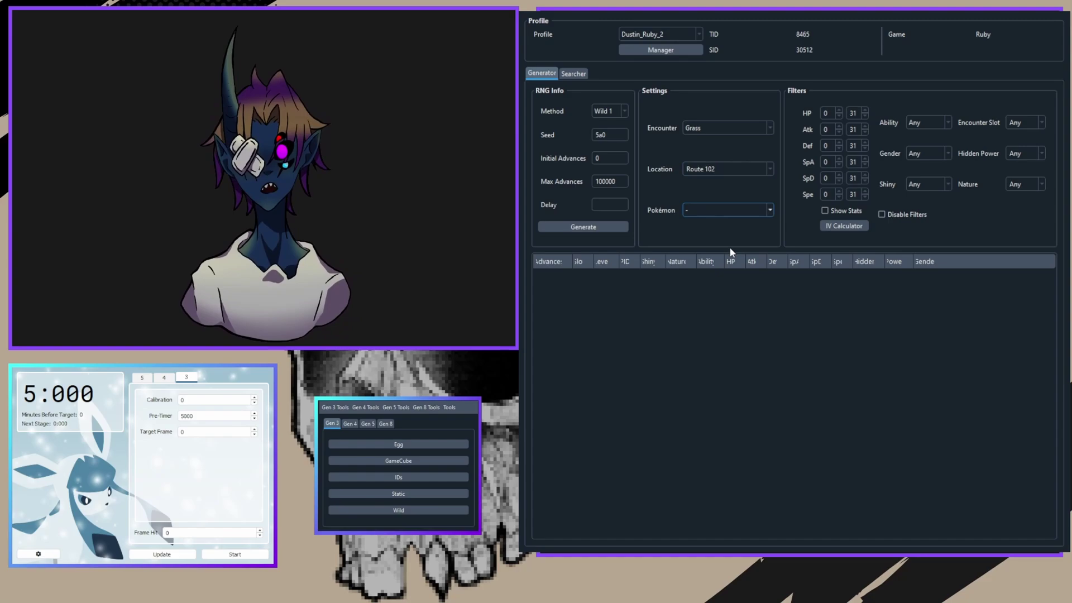
{"action": "left_click", "coordinate": [729, 251]}
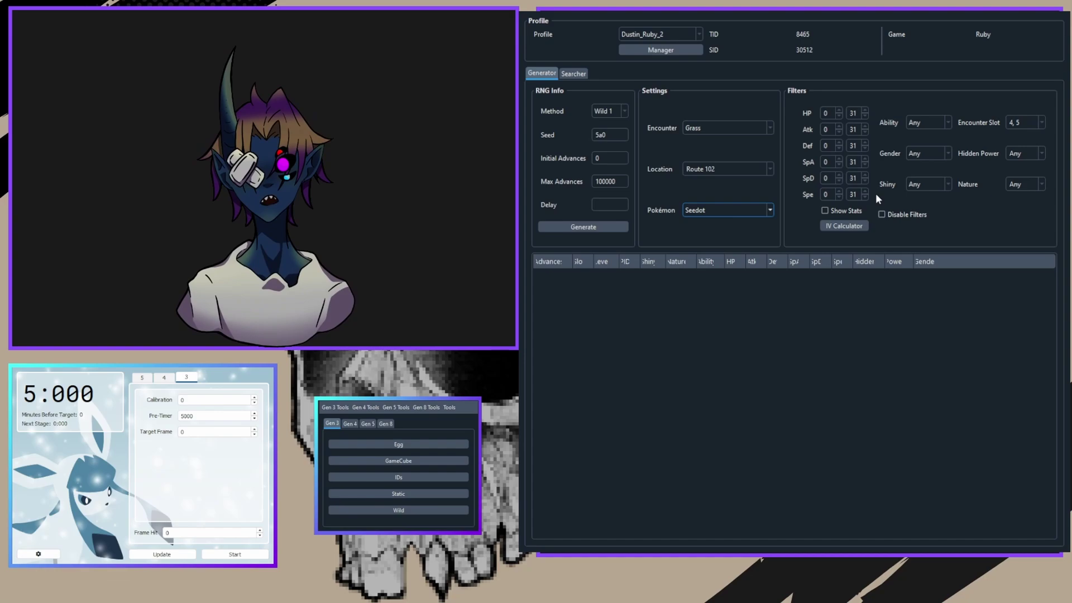
Generate the encounter results with the shiny filter set to Star/Square and a delay of 261.
{"action": "left_click", "coordinate": [935, 185]}
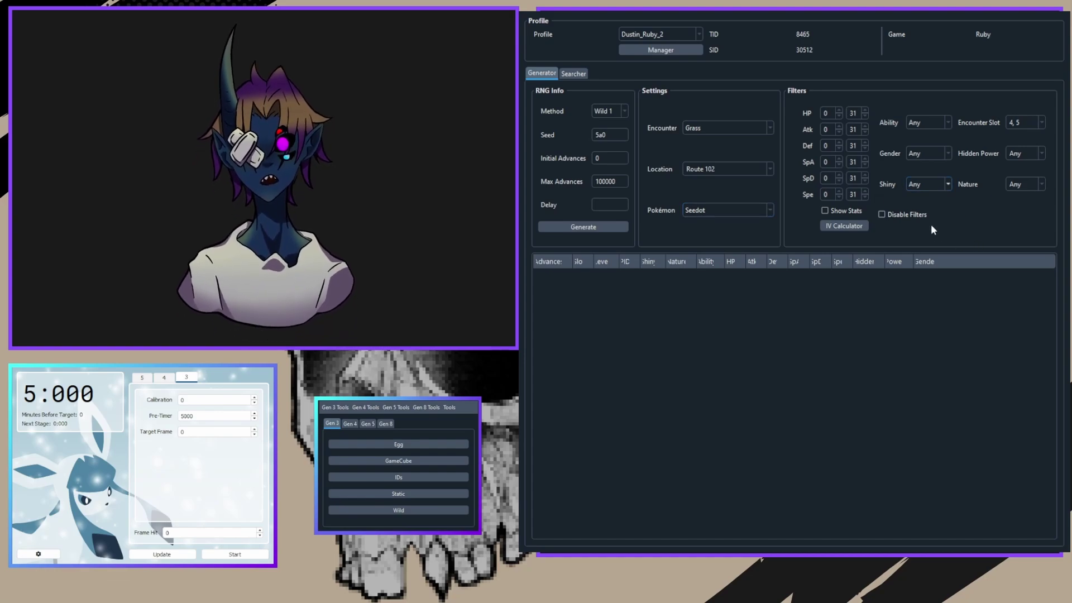
{"action": "key", "text": "Down"}
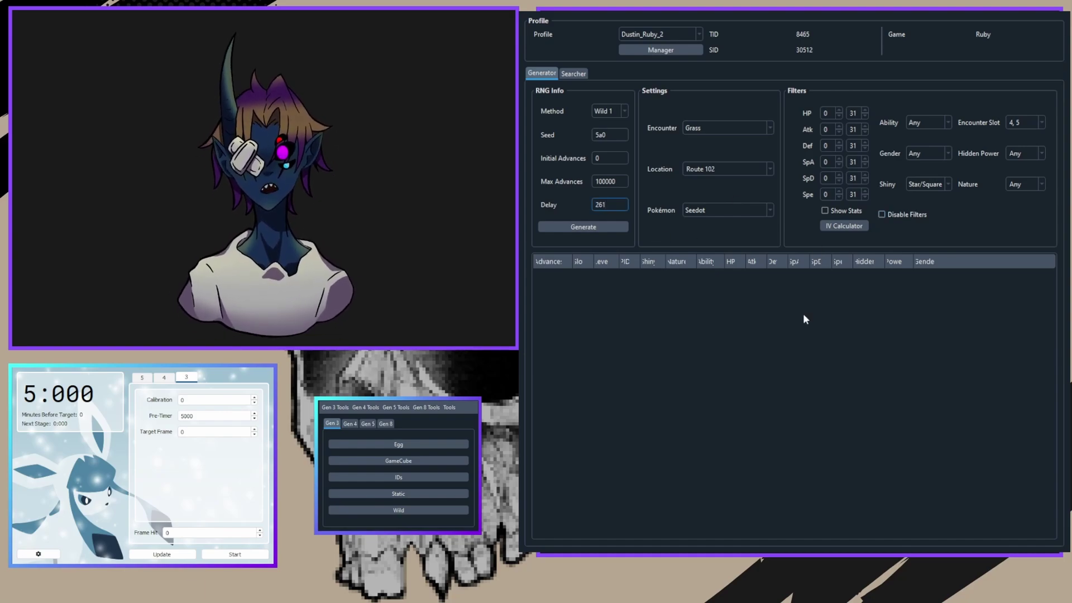
{"action": "left_click", "coordinate": [558, 226]}
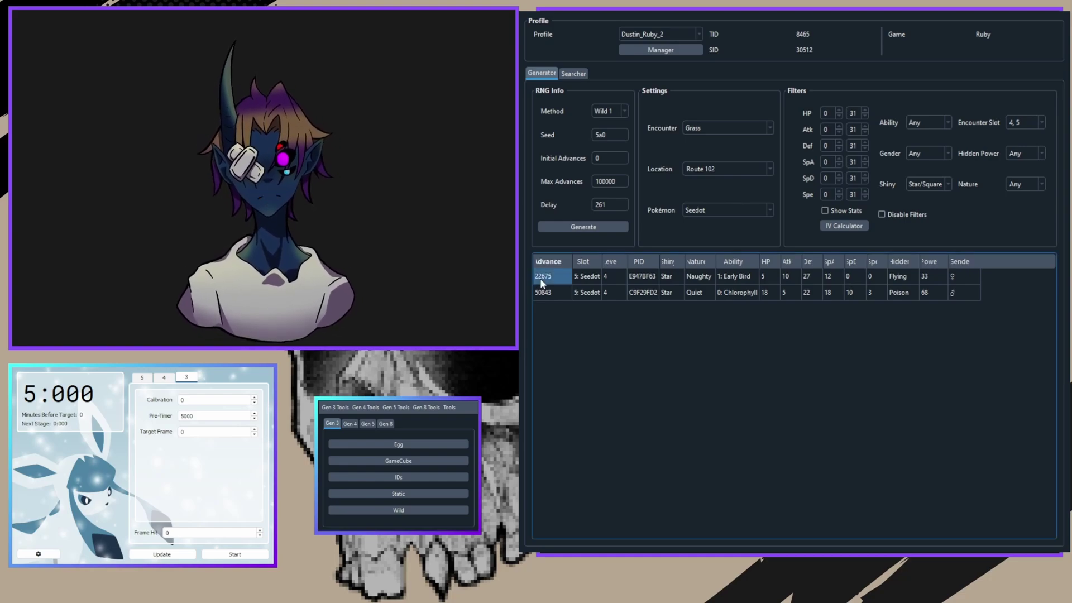
Choose the shiny Naughty Seedot result and enter its advance, 22675, as the timer's target frame.
{"action": "left_click_drag", "start_coordinate": [639, 276], "coordinate": [893, 277]}
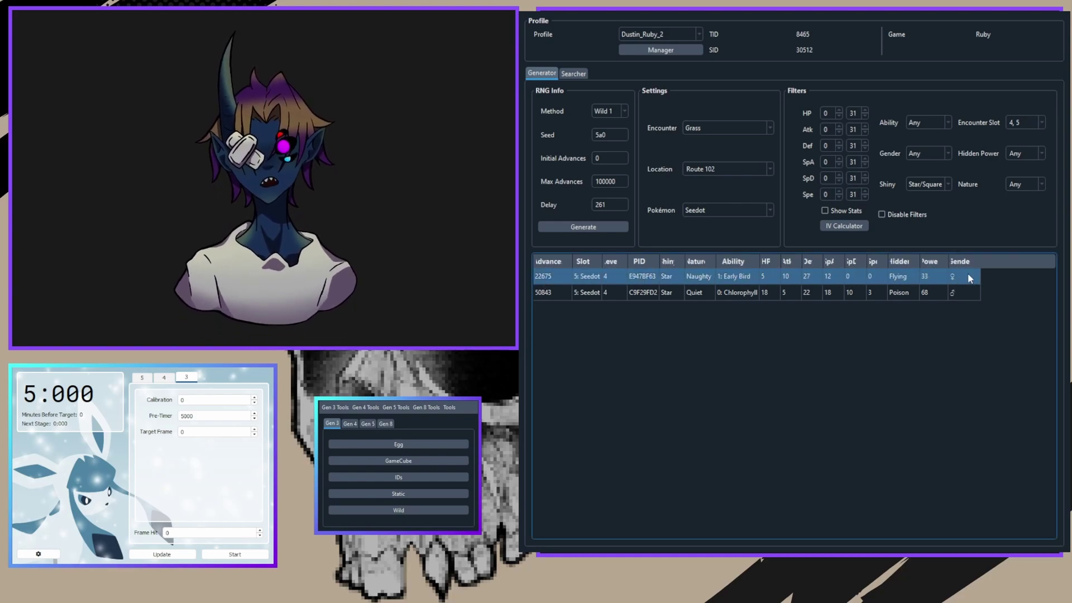
{"action": "left_click", "coordinate": [559, 277]}
{"action": "key", "text": "alt+Tab"}
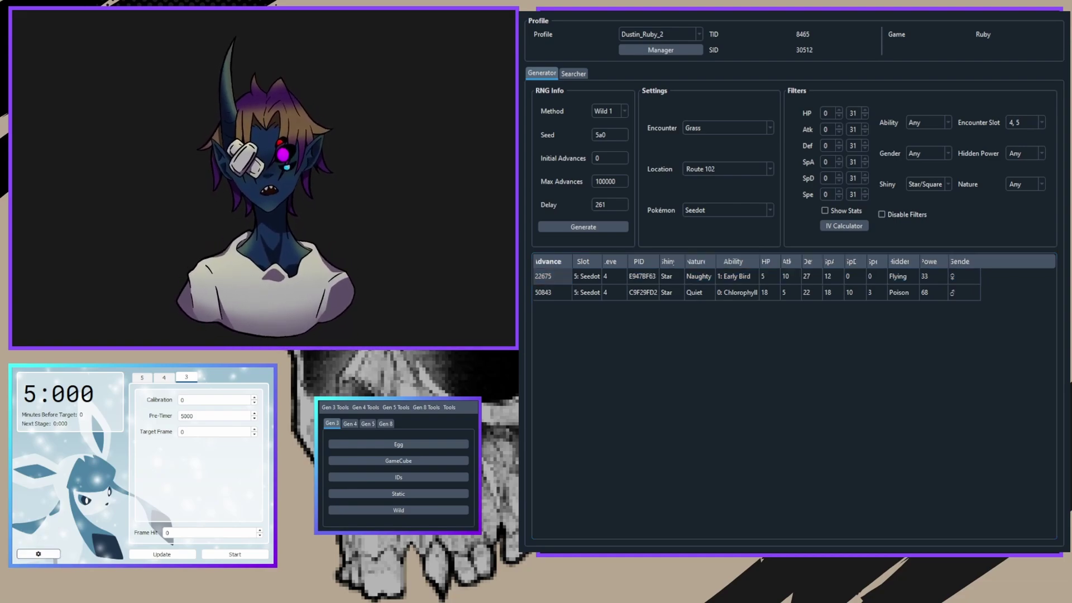
{"action": "double_click", "coordinate": [202, 431]}
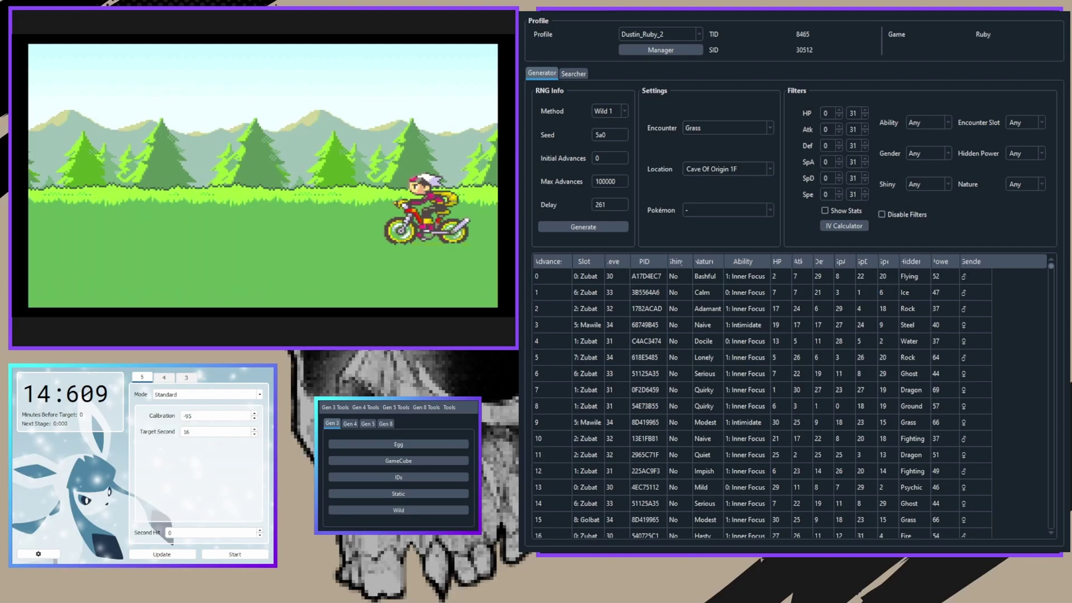
Continue the saved game from the intro through to the player standing on Route 102.
{"action": "key", "text": "x"}
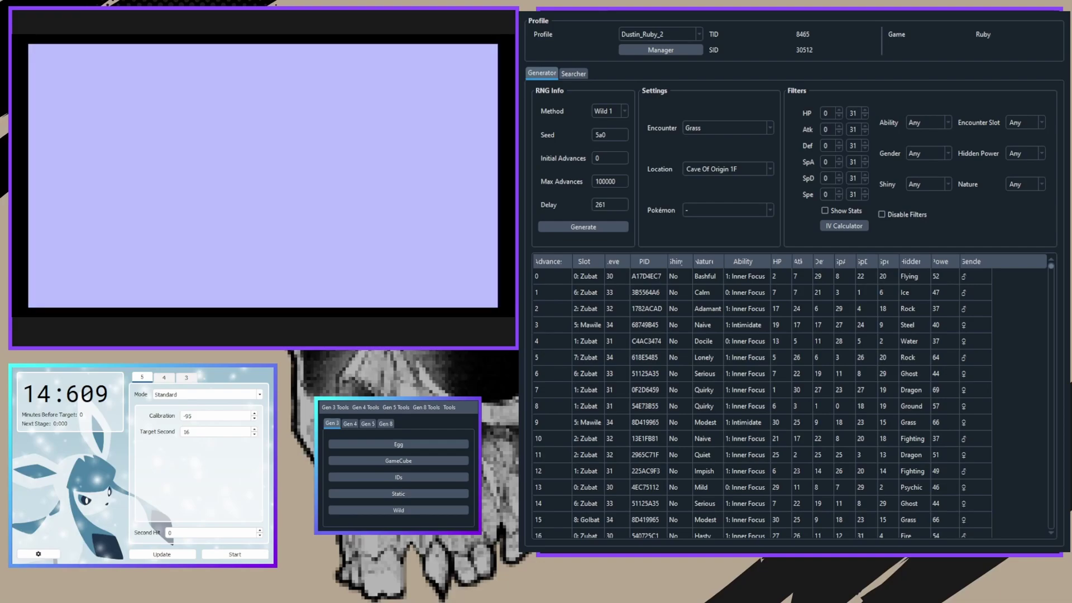
{"action": "key", "text": "x"}
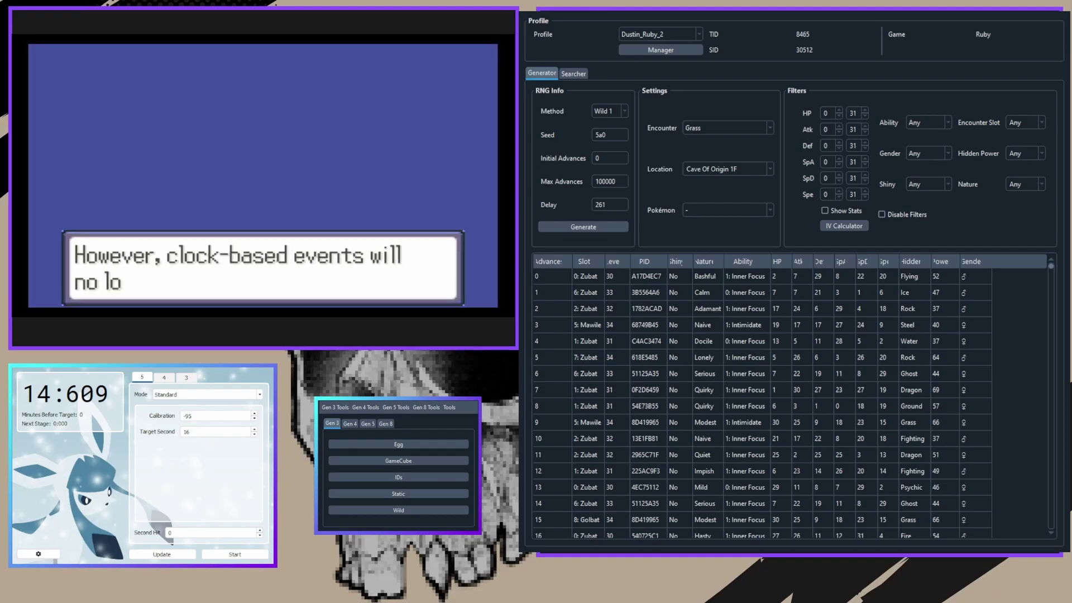
{"action": "key", "text": "x"}
{"action": "key", "text": "x"}
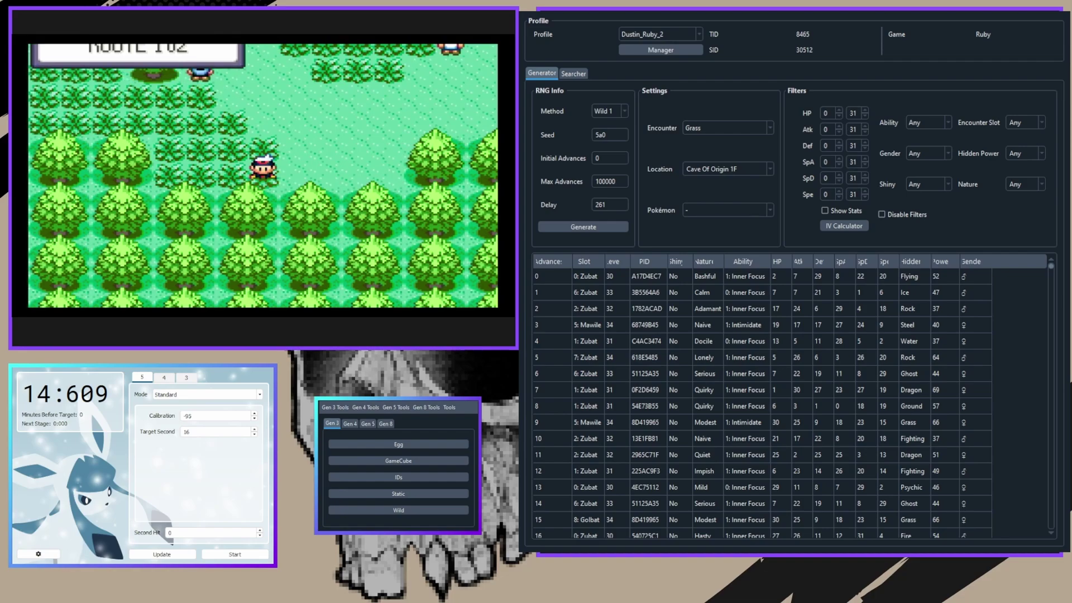
Check the actions available to Stinky in the Pokémon party and return to the game's main menu.
{"action": "key", "text": "Return"}
{"action": "key", "text": "x"}
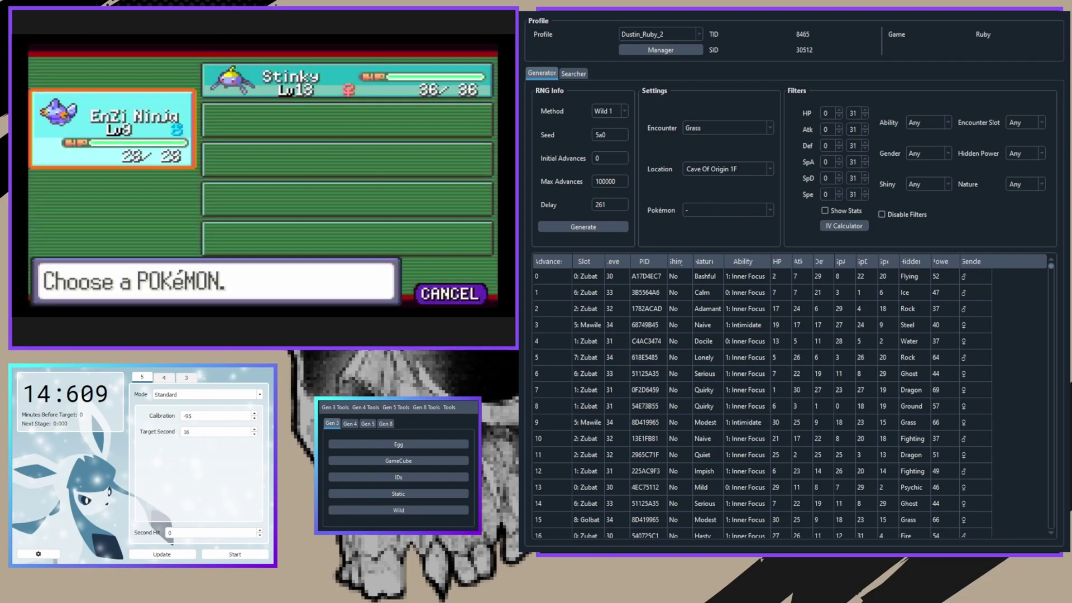
{"action": "key", "text": "Right"}
{"action": "key", "text": "x"}
{"action": "key", "text": "Down"}
{"action": "key", "text": "x"}
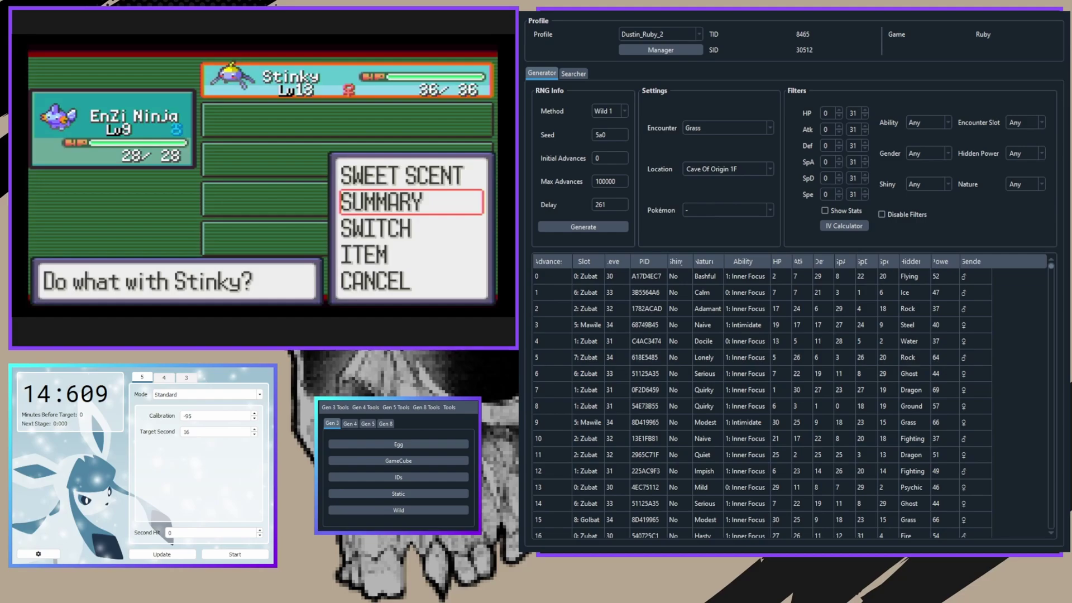
{"action": "key", "text": "z"}
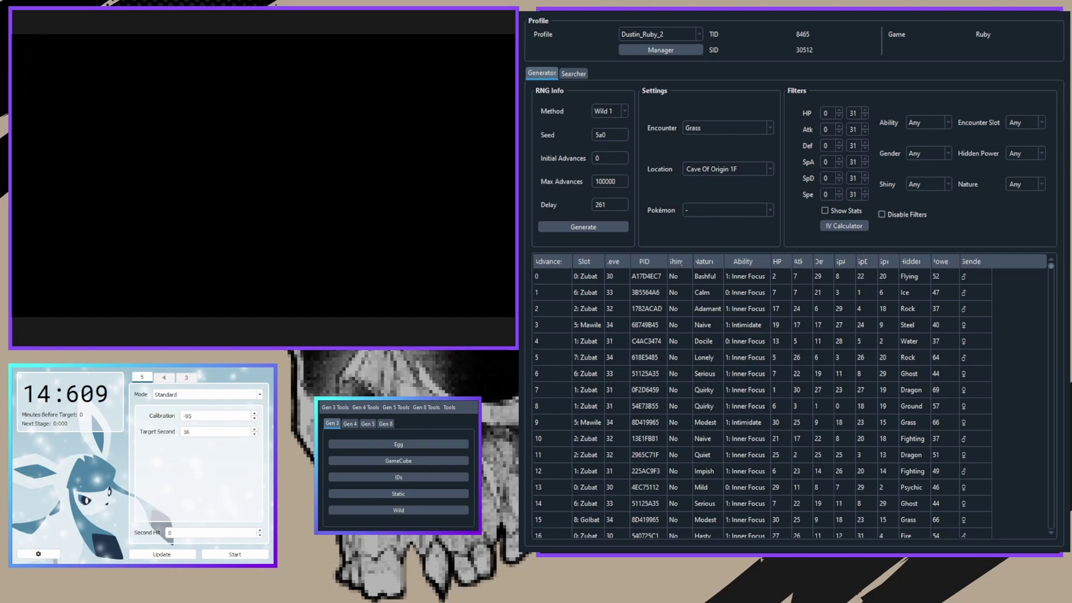
{"action": "key", "text": "z"}
{"action": "key", "text": "z"}
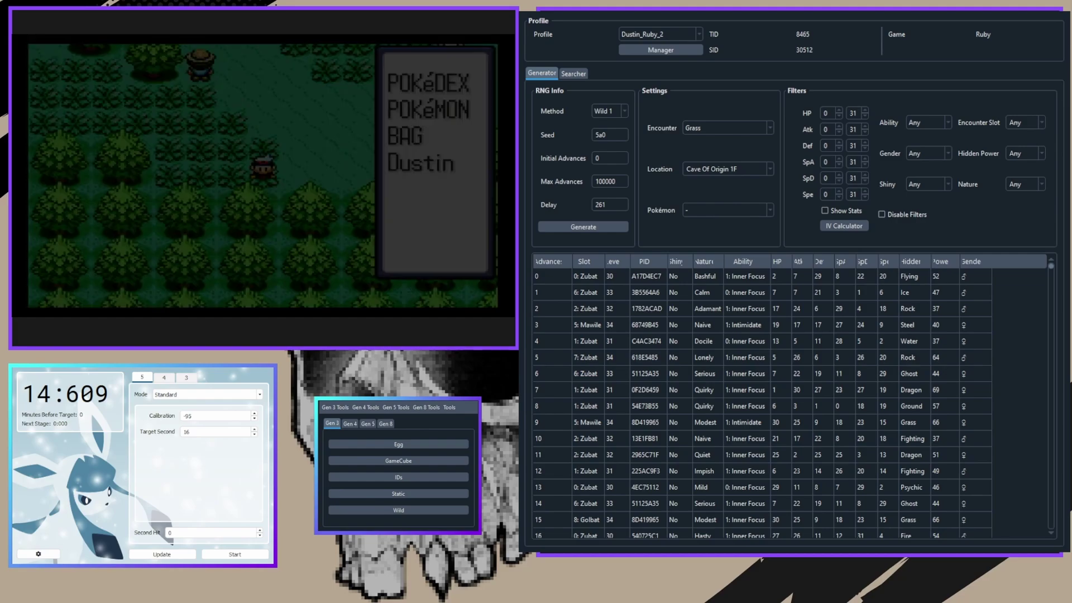
{"action": "key", "text": "Down"}
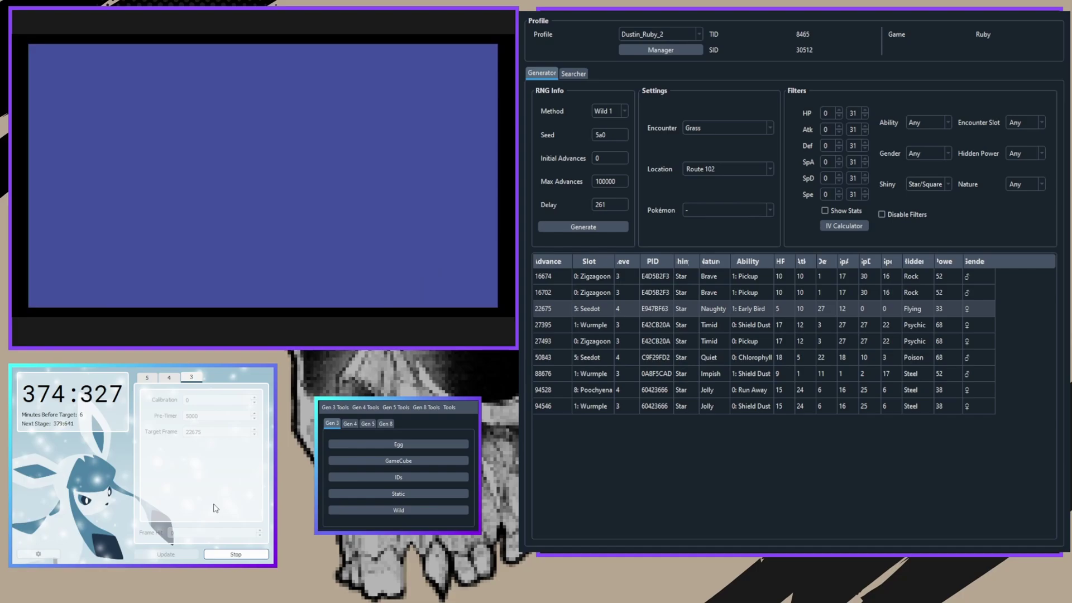
Load the saved game on Route 102 again while the timer counts down.
{"action": "key", "text": "x"}
Have Stinky use Sweet Scent from the party as the countdown reaches the target frame.
{"action": "key", "text": "x"}
{"action": "key", "text": "x"}
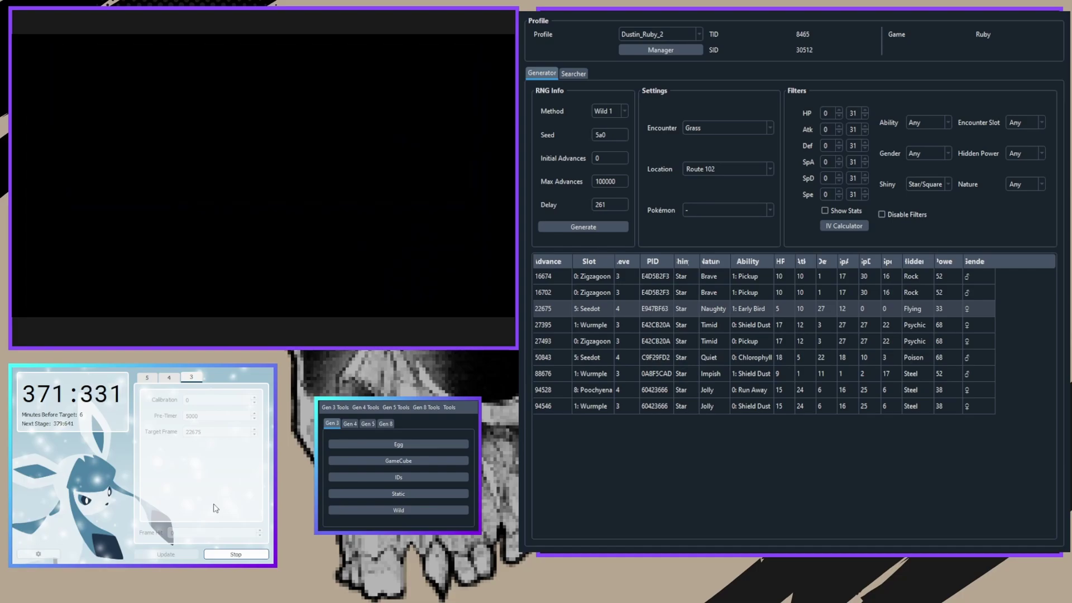
{"action": "key", "text": "Return"}
{"action": "key", "text": "Down"}
{"action": "key", "text": "x"}
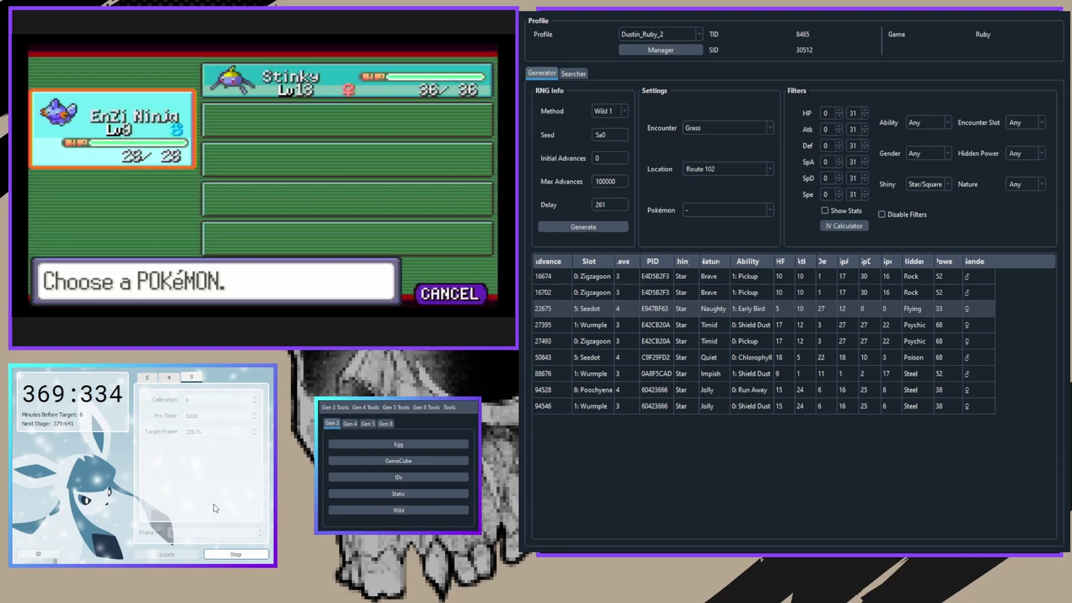
{"action": "key", "text": "Down"}
{"action": "key", "text": "x"}
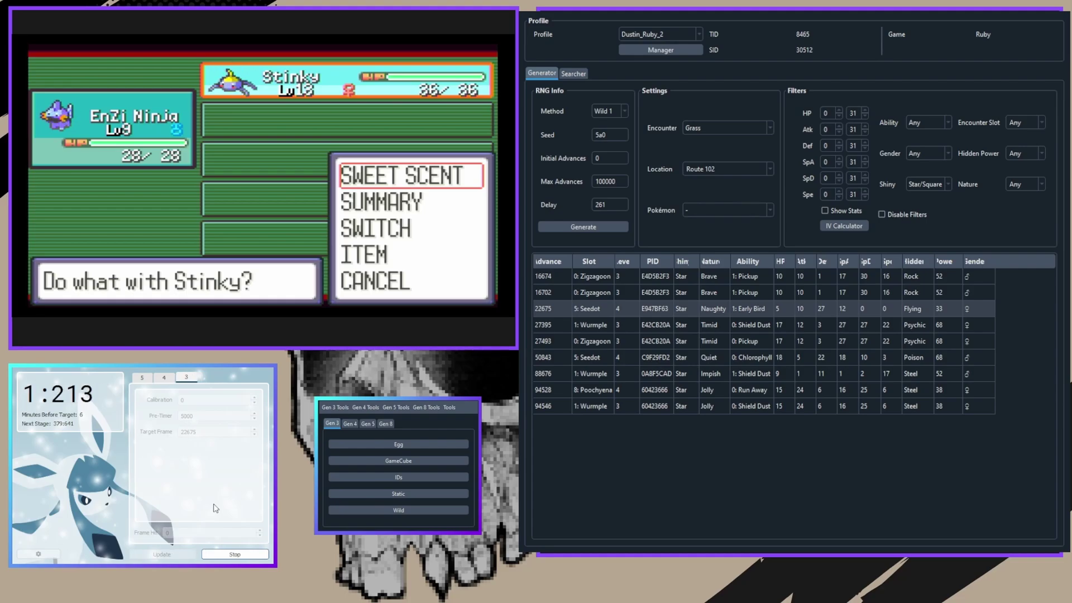
{"action": "key", "text": "x"}
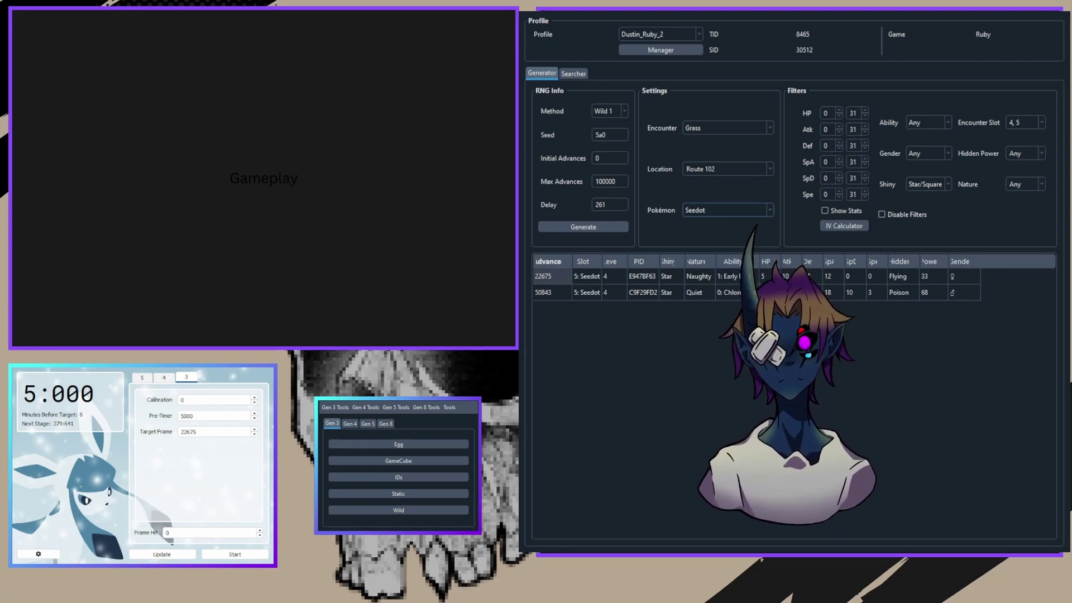
Reset the Pokémon selection to none and the shiny filter to Any, and regenerate the Route 102 results.
{"action": "left_click", "coordinate": [715, 209]}
{"action": "left_click", "coordinate": [713, 183]}
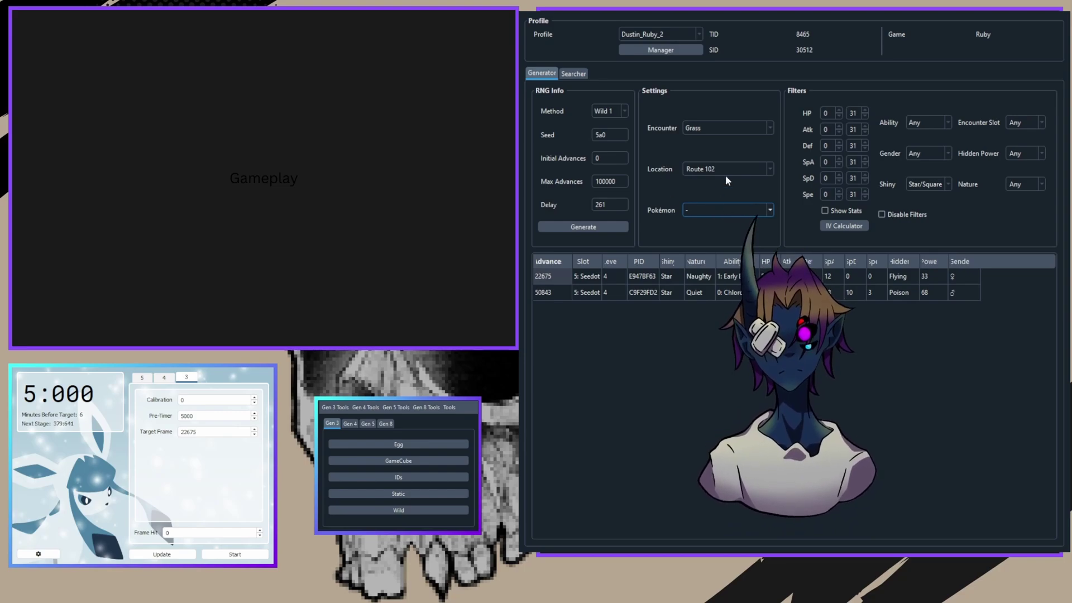
{"action": "left_click", "coordinate": [932, 188]}
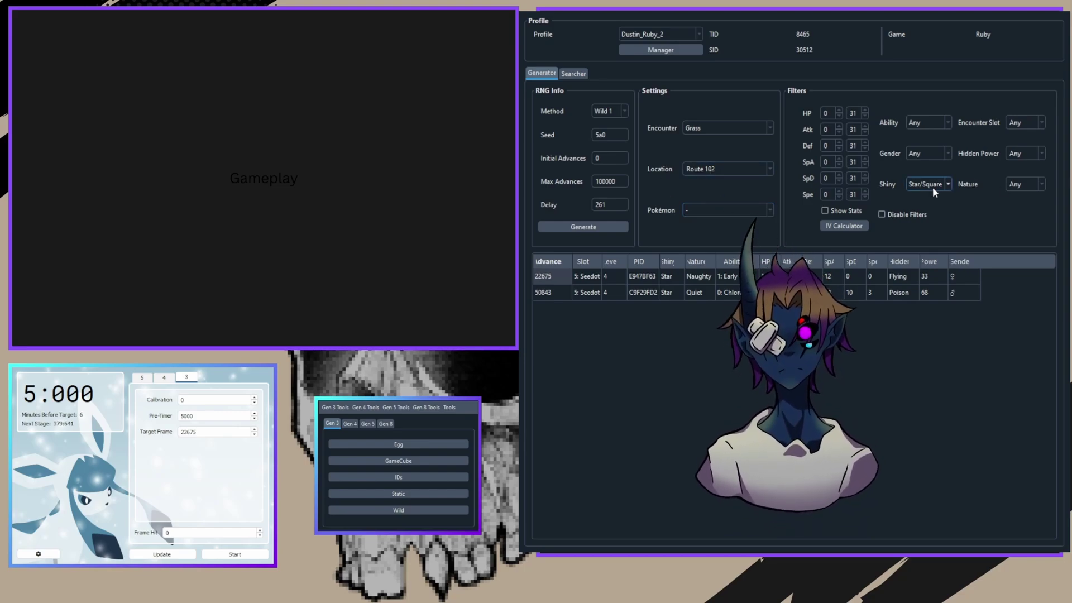
{"action": "left_click", "coordinate": [928, 193]}
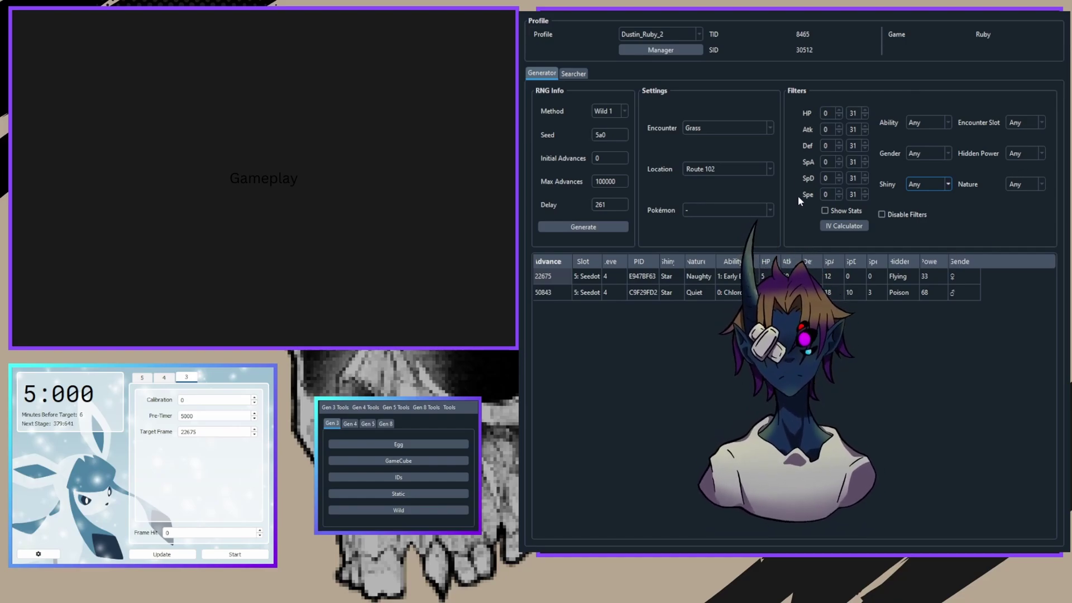
{"action": "left_click", "coordinate": [605, 227]}
Locate target advance 22675 in the results and select the nearby Quirky Wurmple at advance 22673.
{"action": "left_click_drag", "start_coordinate": [543, 276], "coordinate": [555, 523]}
{"action": "left_click", "coordinate": [568, 435]}
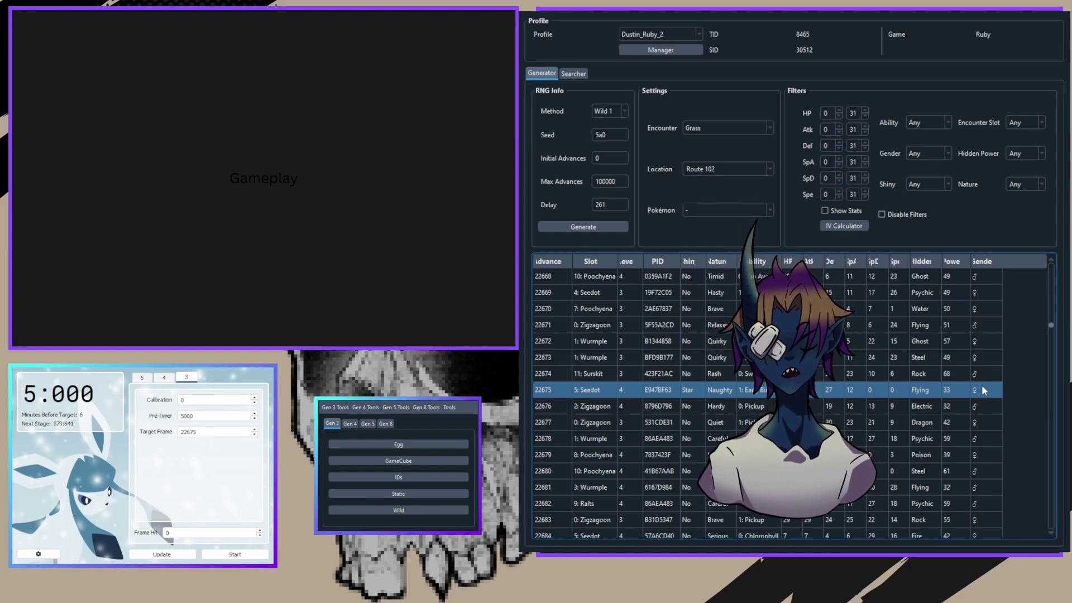
{"action": "left_click", "coordinate": [542, 360]}
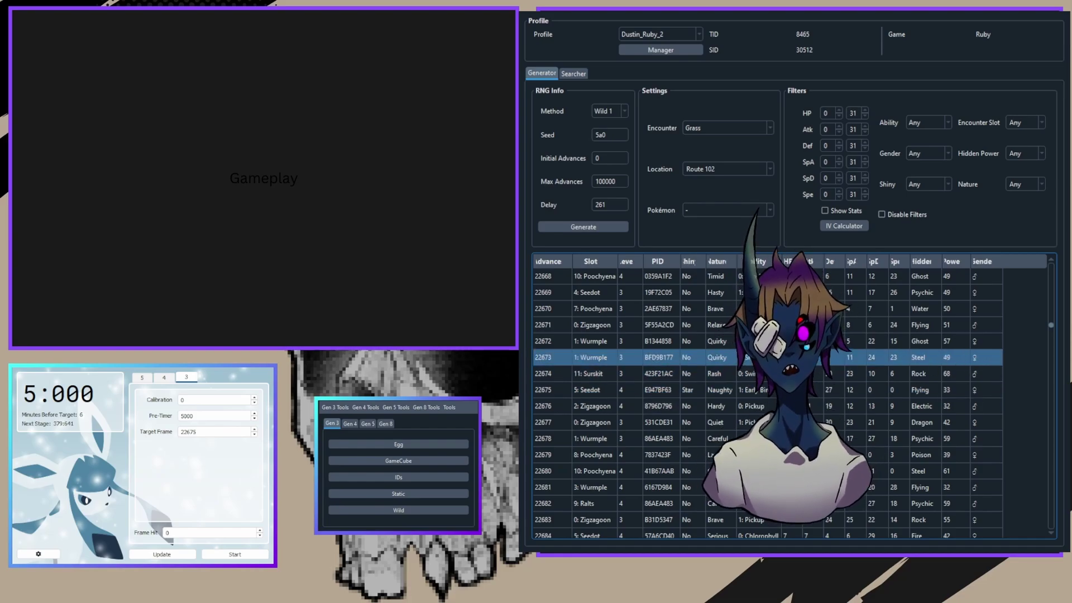
Update the timer's calibration with 22673 as the frame hit and start the timer.
{"action": "left_click", "coordinate": [169, 533]}
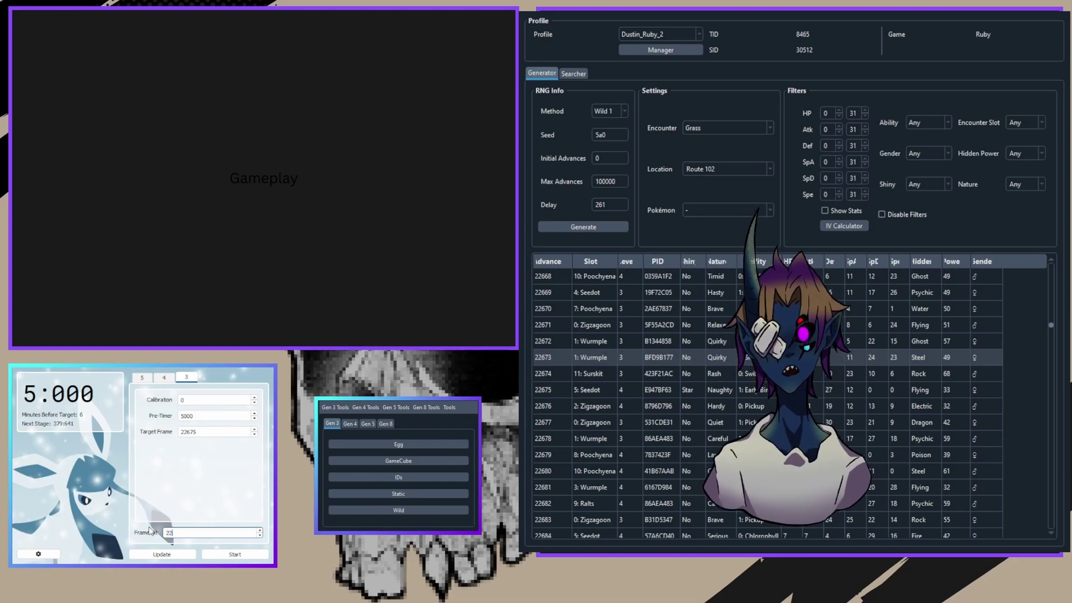
{"action": "left_click", "coordinate": [161, 552]}
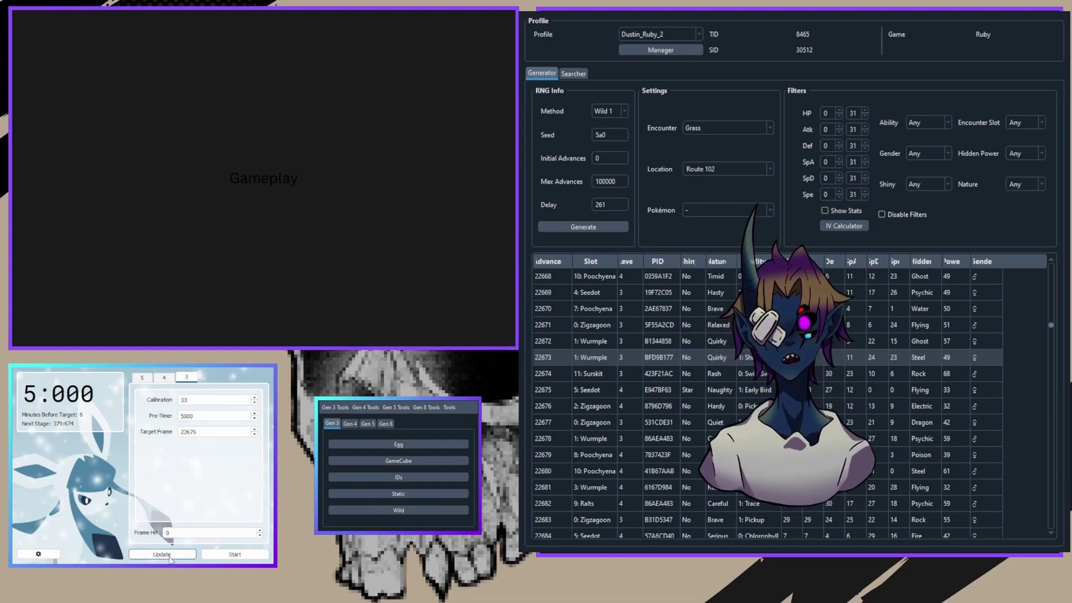
{"action": "double_click", "coordinate": [184, 400]}
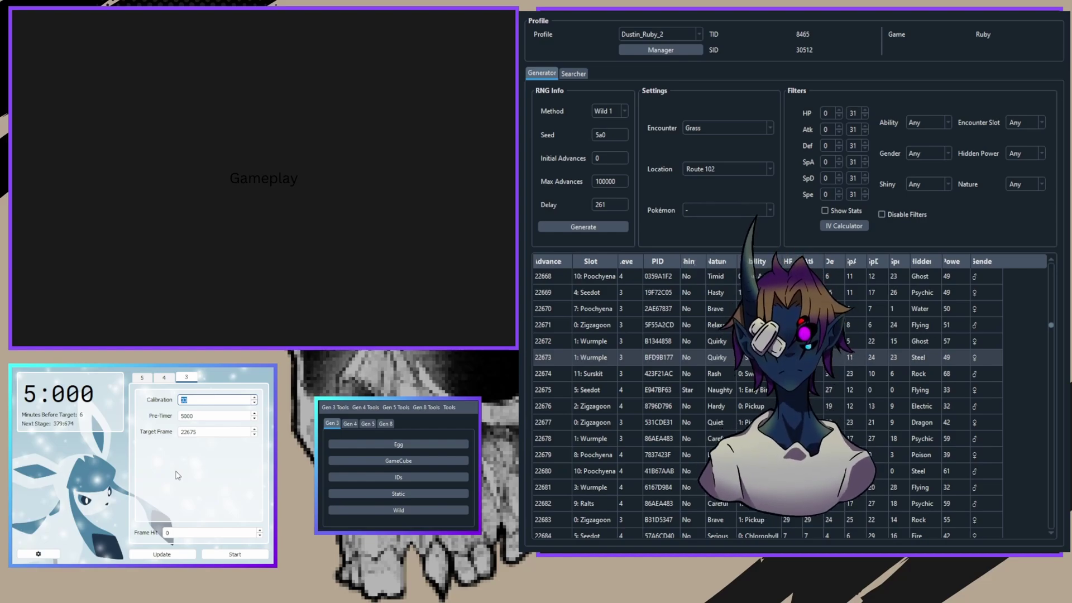
{"action": "left_click", "coordinate": [205, 554]}
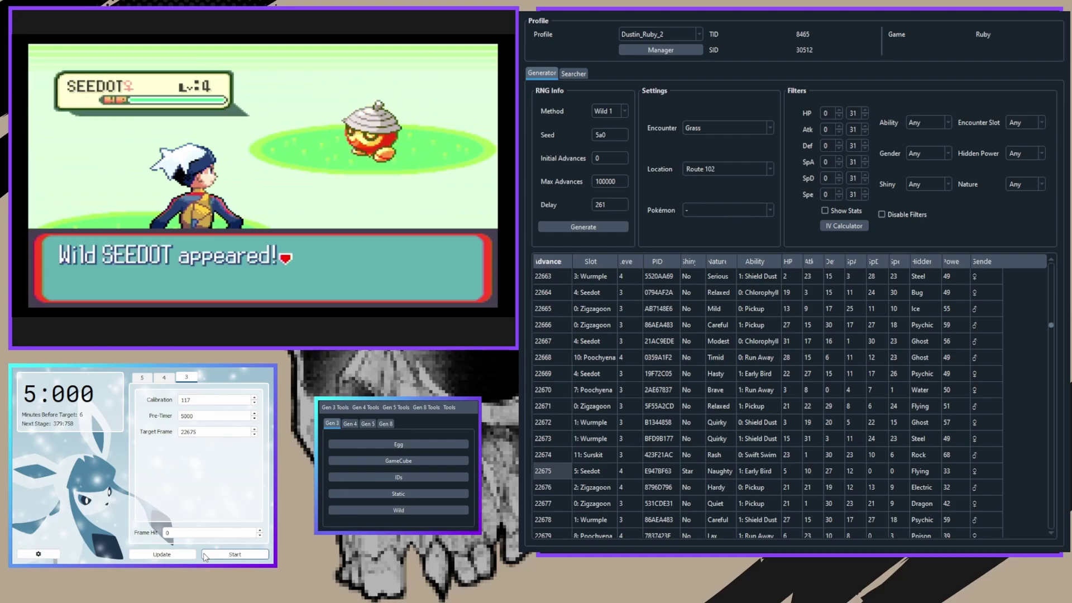
Catch the wild Seedot with a Poké Ball from the bag and go through its Pokédex entry.
{"action": "key", "text": "x"}
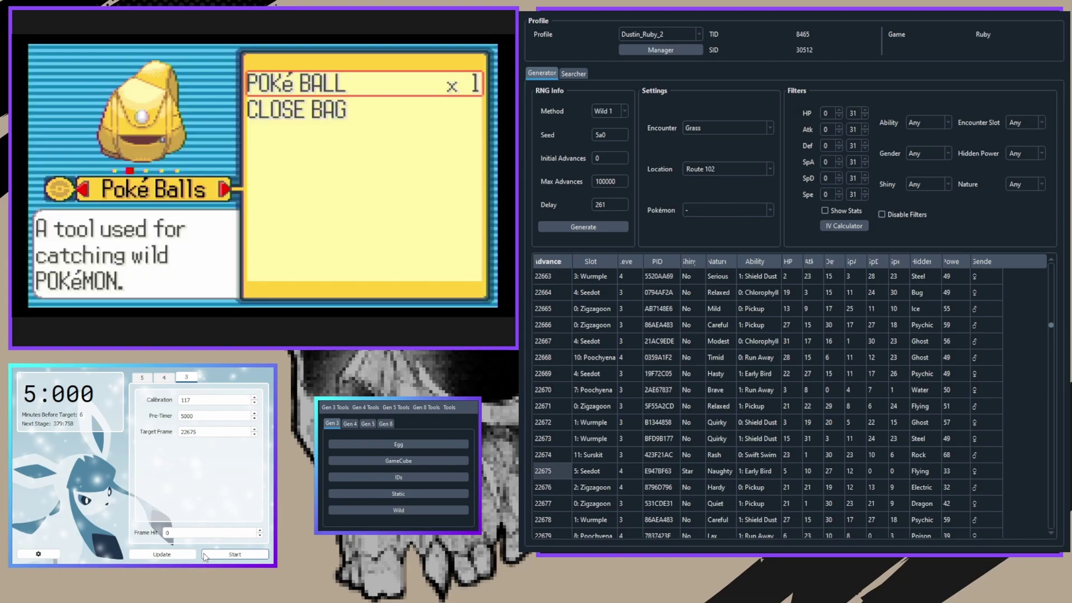
{"action": "key", "text": "x"}
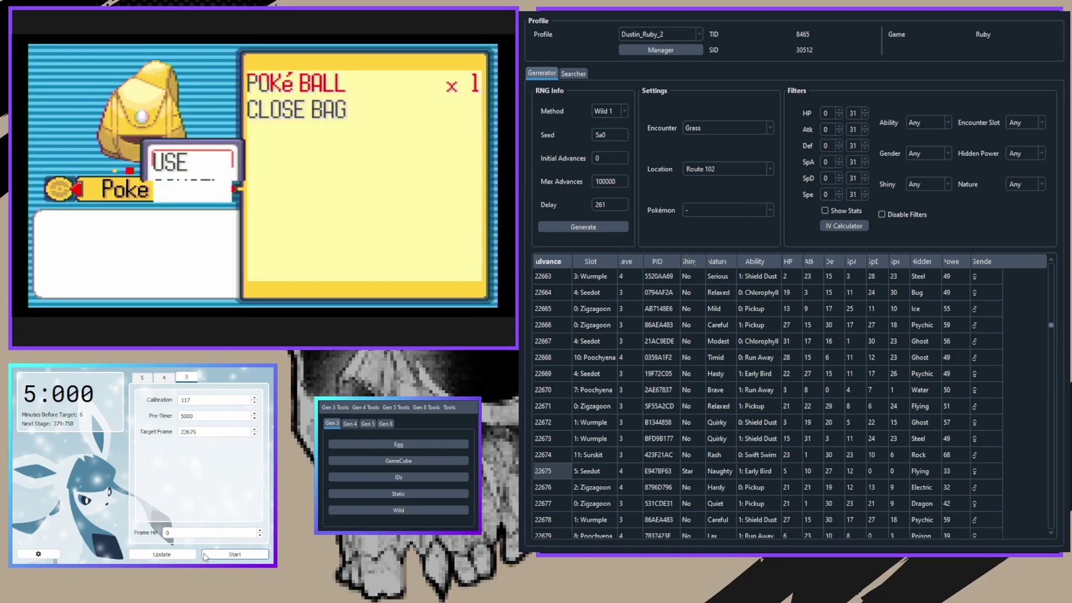
{"action": "key", "text": "x"}
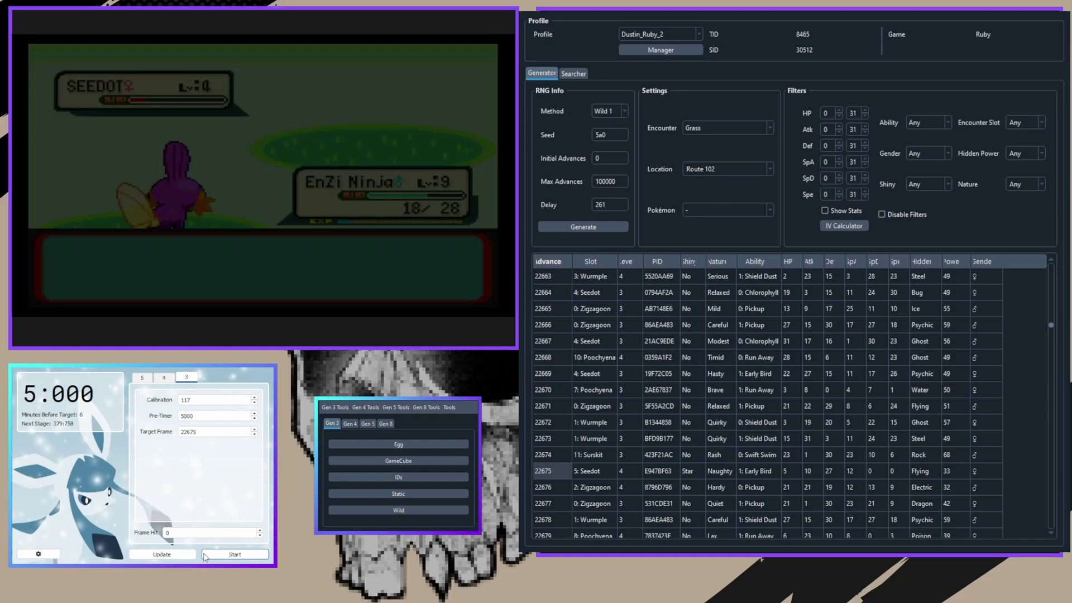
{"action": "key", "text": "x"}
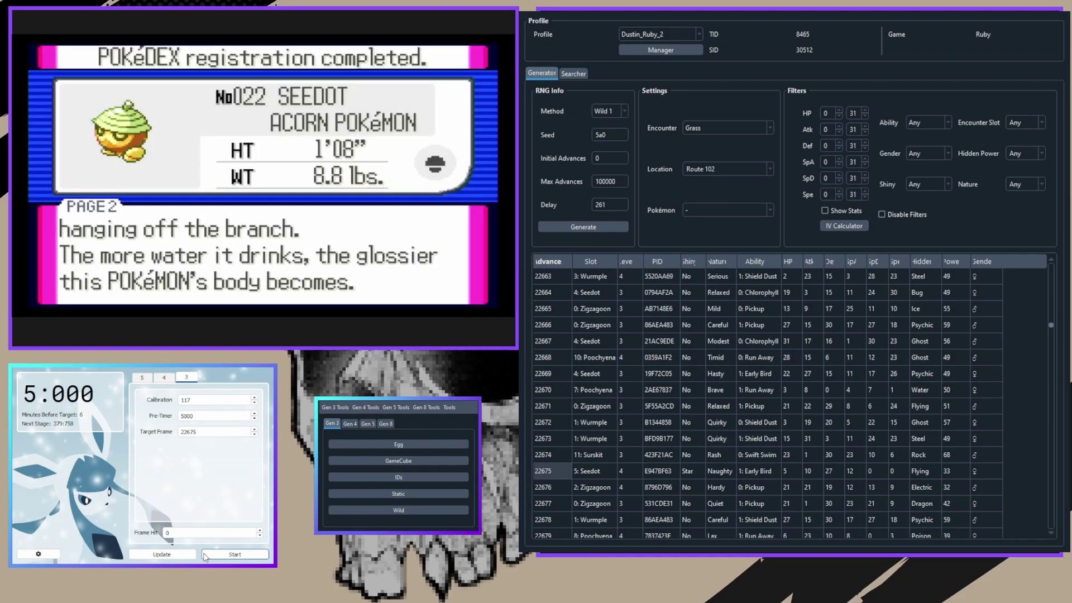
{"action": "key", "text": "x"}
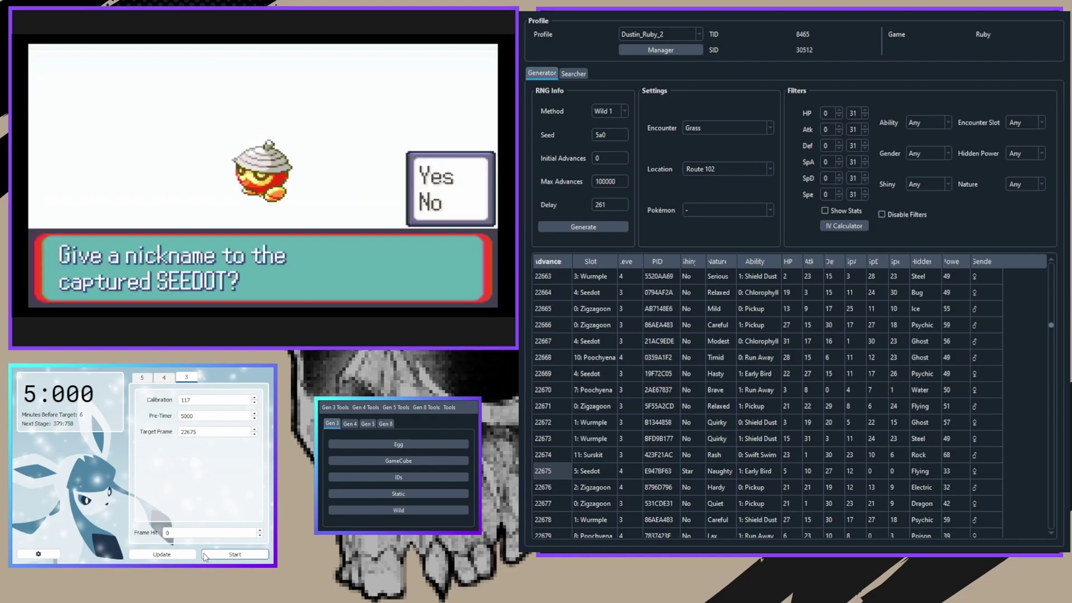
Agree to nickname the captured Seedot and enter a capital S as the first letter.
{"action": "key", "text": "x"}
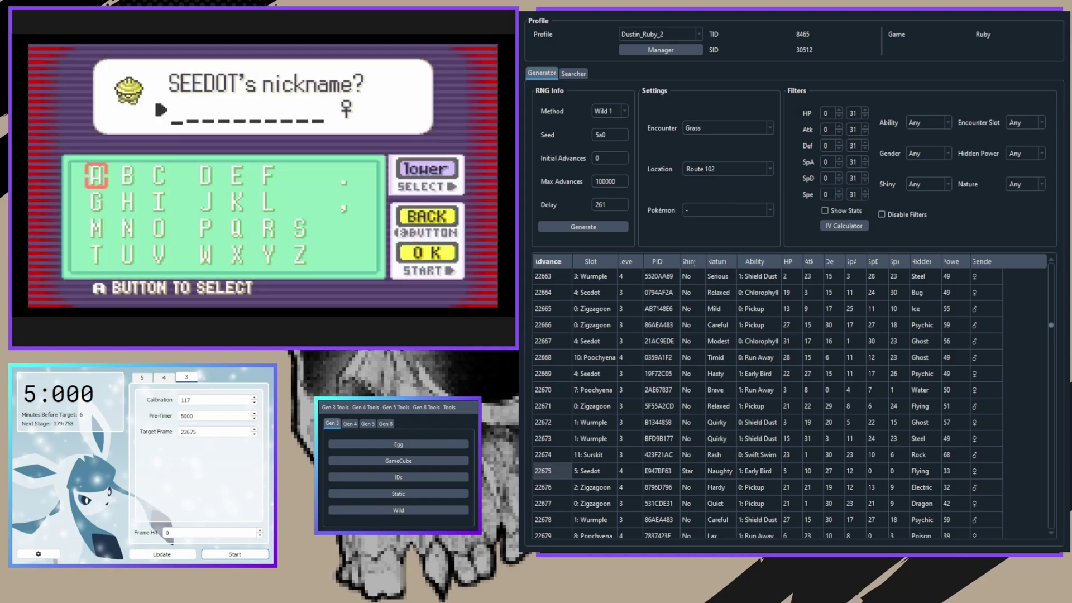
{"action": "key", "text": "Down"}
{"action": "key", "text": "Down"}
{"action": "key", "text": "Down"}
{"action": "key", "text": "Right"}
{"action": "key", "text": "Right"}
{"action": "key", "text": "Right"}
{"action": "key", "text": "Right"}
{"action": "key", "text": "Right"}
{"action": "key", "text": "Right"}
{"action": "key", "text": "Up"}
{"action": "key", "text": "x"}
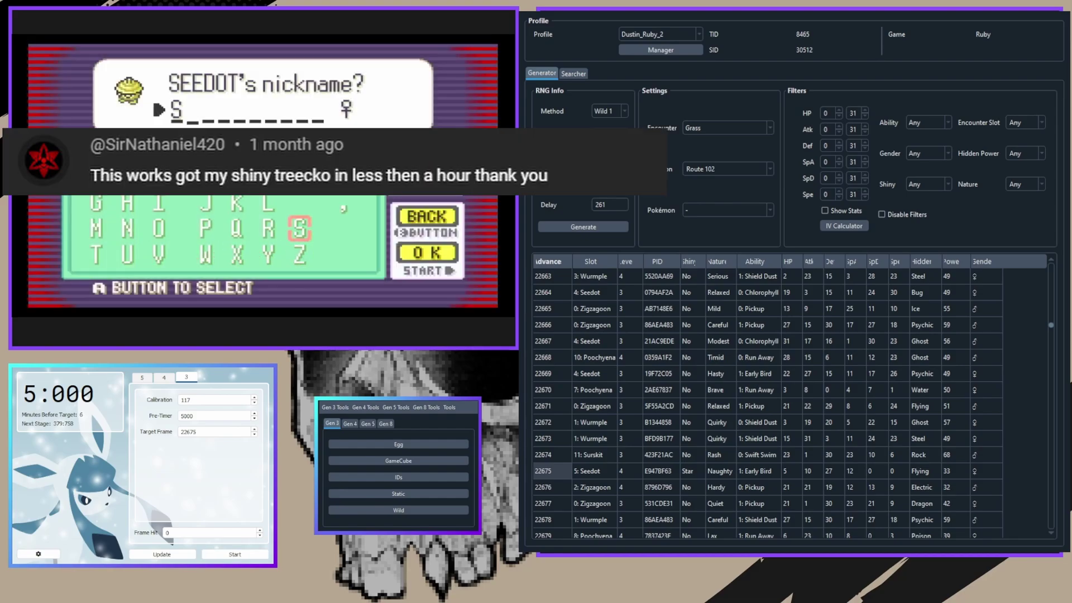
Switch to lowercase letters and extend the Seedot's nickname to Sir.
{"action": "key", "text": "BackSpace"}
{"action": "key", "text": "Left"}
{"action": "key", "text": "Left"}
{"action": "key", "text": "Left"}
{"action": "key", "text": "Left"}
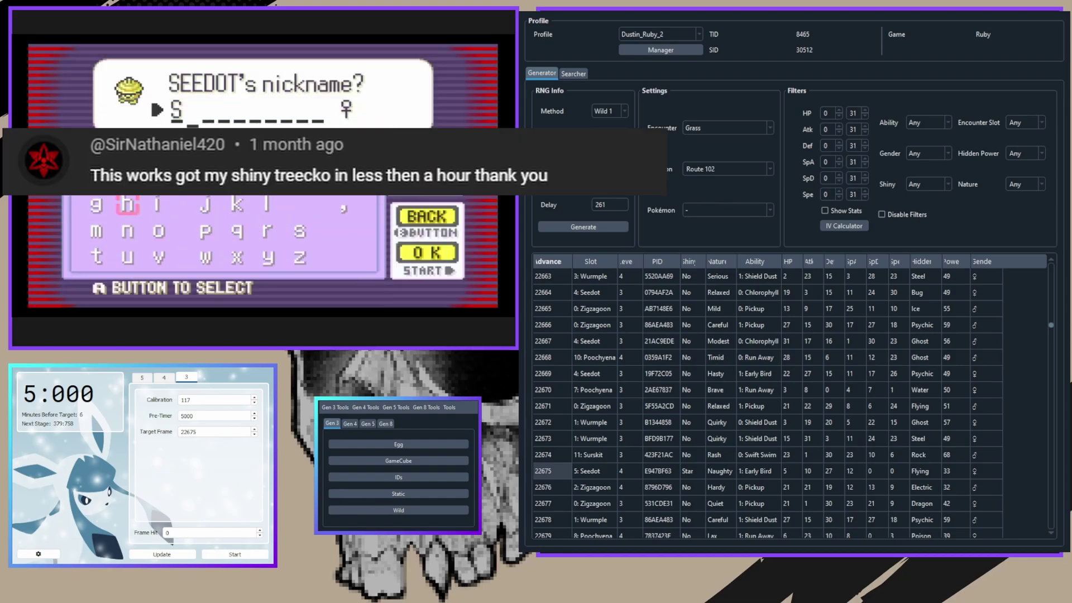
{"action": "key", "text": "Right"}
{"action": "key", "text": "x"}
{"action": "key", "text": "Down"}
{"action": "key", "text": "Right"}
{"action": "key", "text": "Right"}
{"action": "key", "text": "Right"}
{"action": "key", "text": "x"}
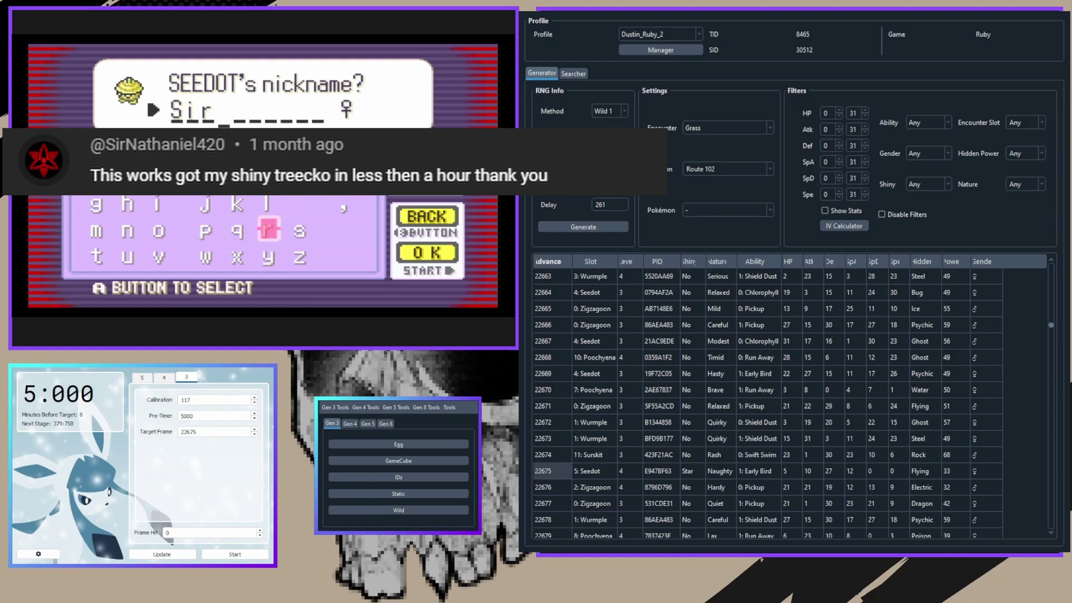
Add a space after Sir in the nickname and switch from lowercase letters to the symbol characters.
{"action": "key", "text": "Right"}
{"action": "key", "text": "Up"}
{"action": "key", "text": "x"}
{"action": "key", "text": "BackSpace"}
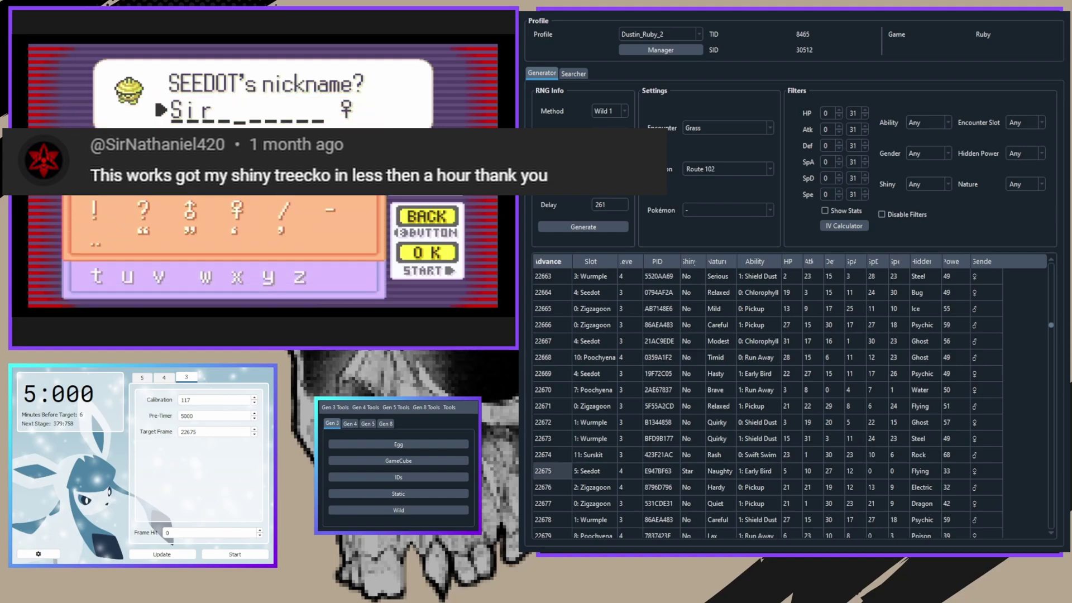